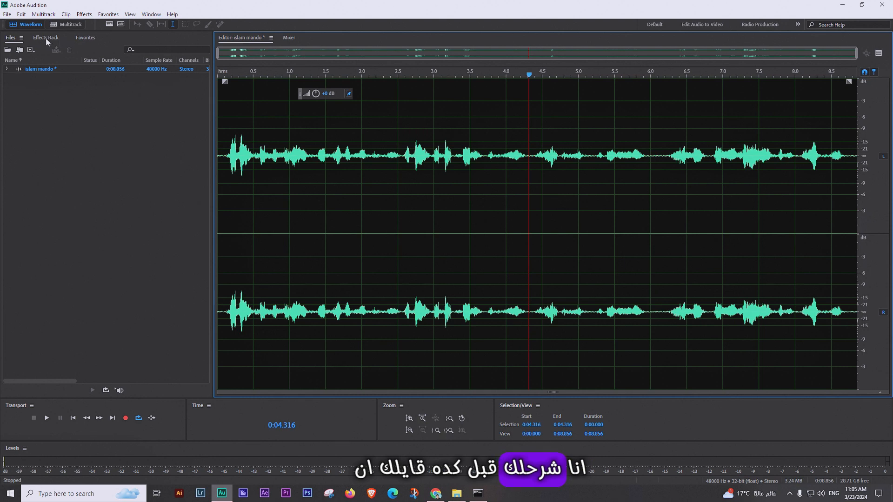
- Load the Underwater Speech preset into the effects rack
click(46, 37)
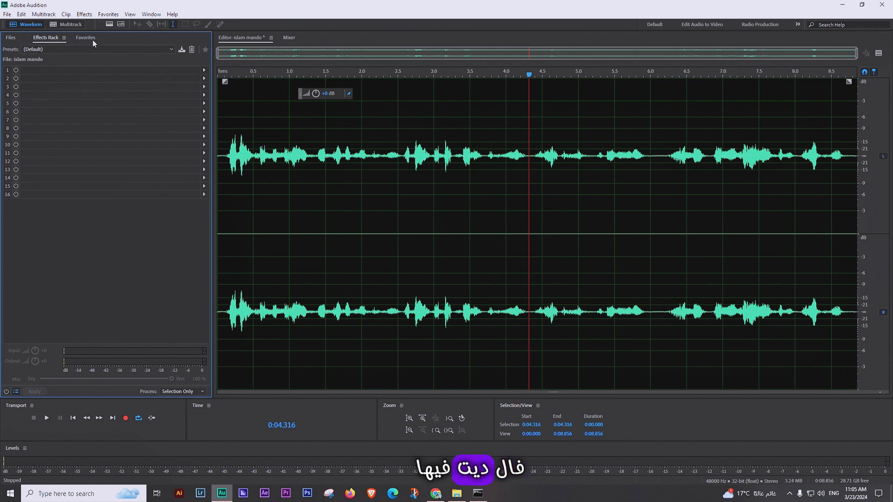
click(46, 50)
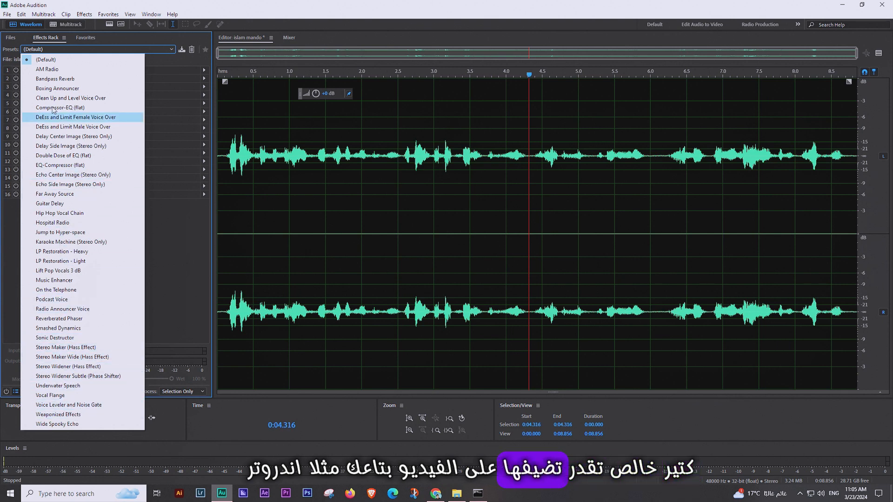
click(73, 388)
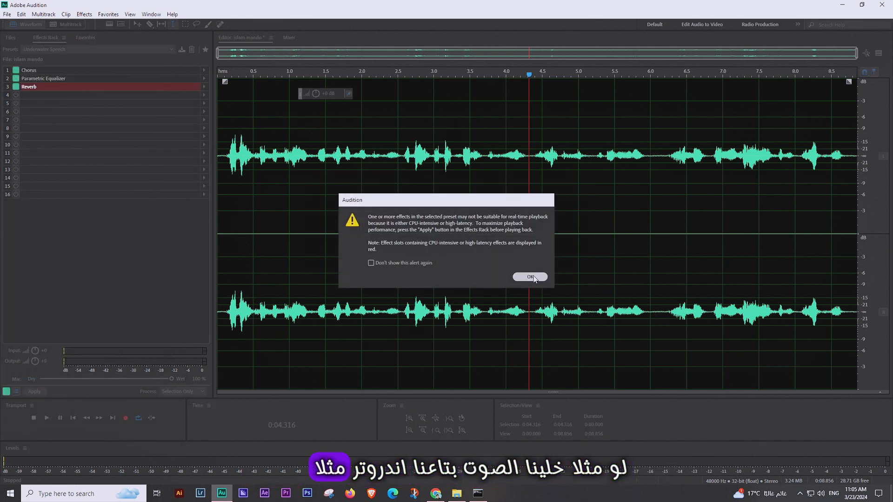
click(530, 278)
- Play the recording from about 0.16 s to hear the Underwater Speech preset
click(229, 93)
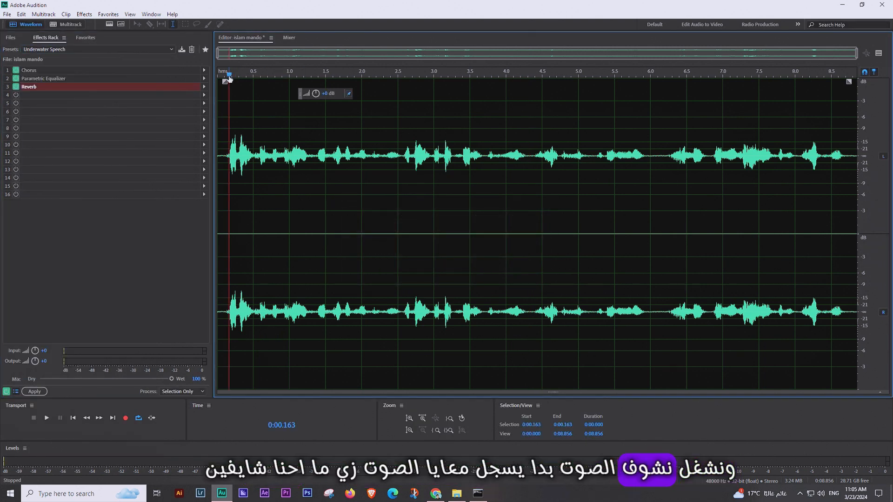
key(space)
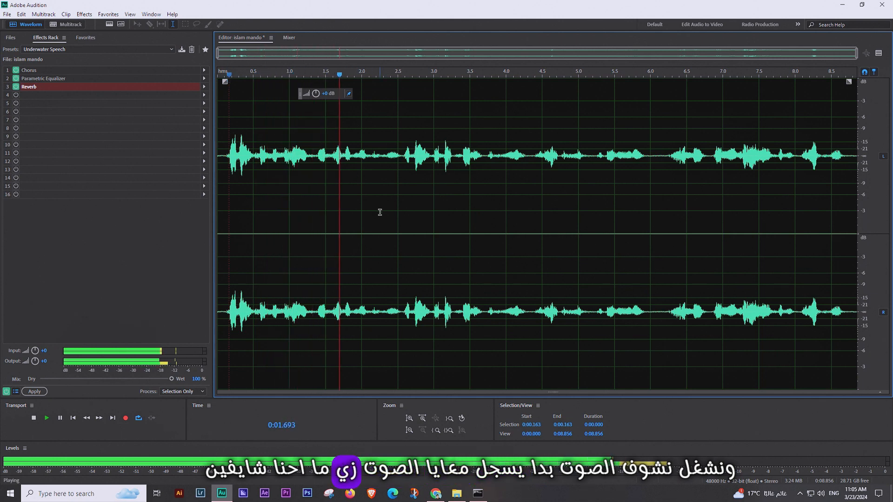
key(space)
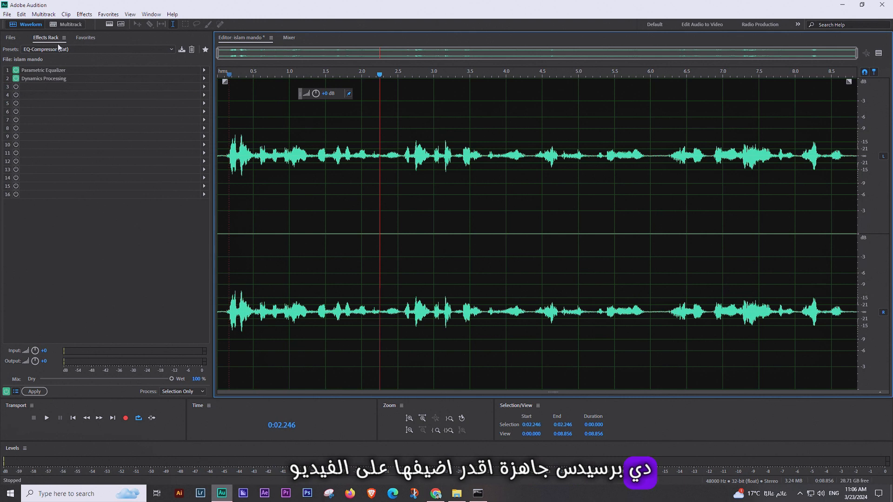
- Load the EQ-Compressor (flat) rack preset and inspect its Parametric Equalizer settings
click(62, 49)
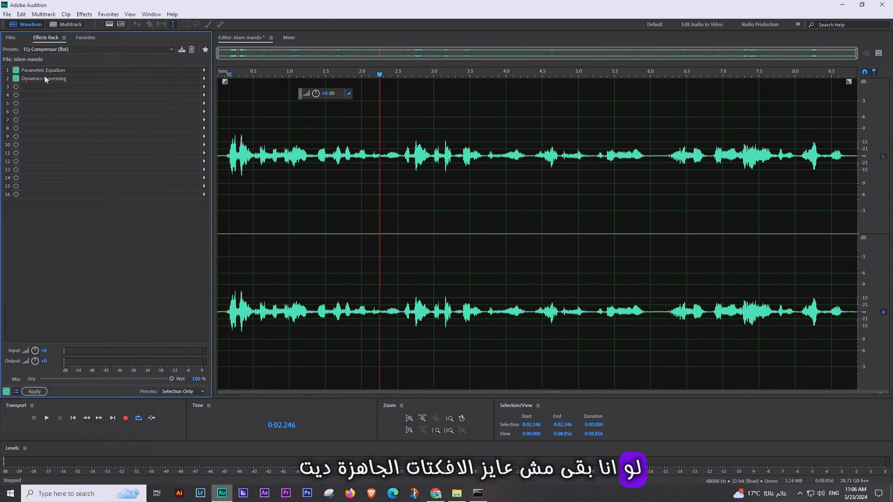
click(42, 72)
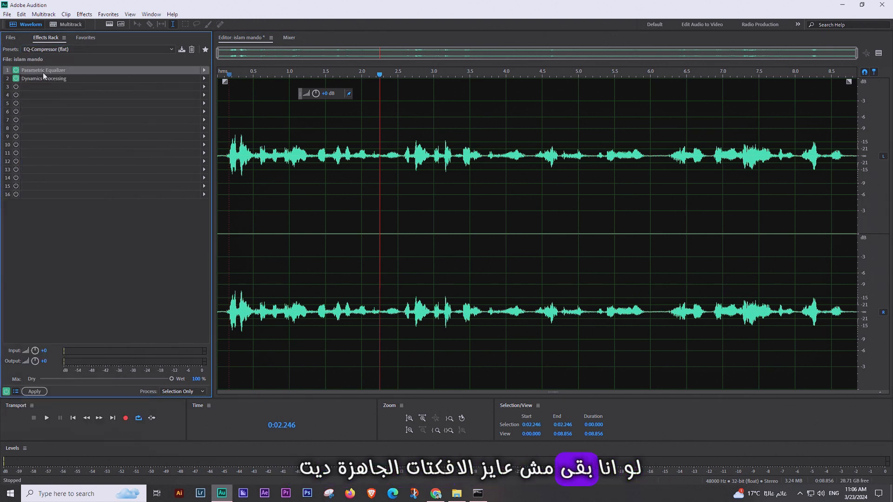
double_click(47, 70)
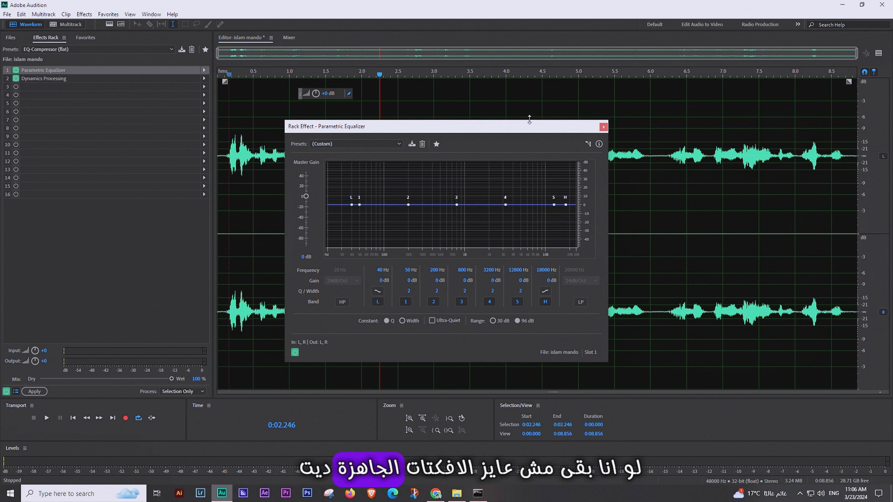
click(603, 127)
click(62, 78)
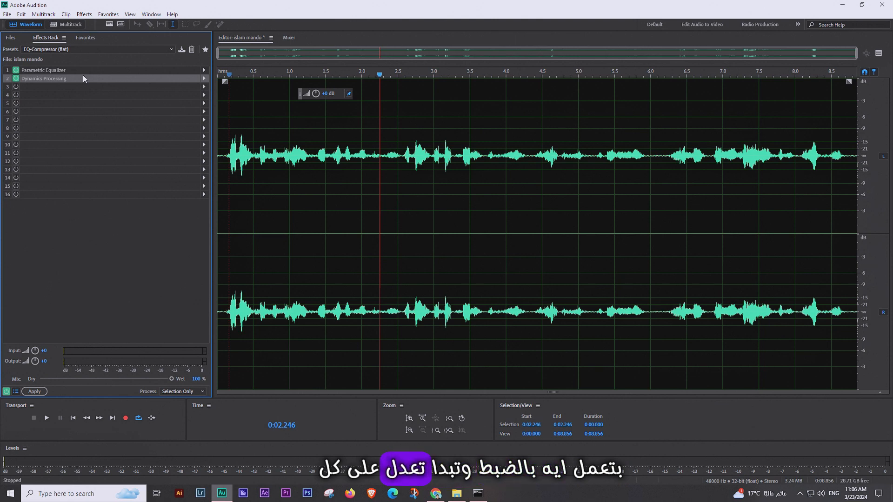
- Remove the Parametric Equalizer and Dynamics Processing effects from the rack
click(106, 71)
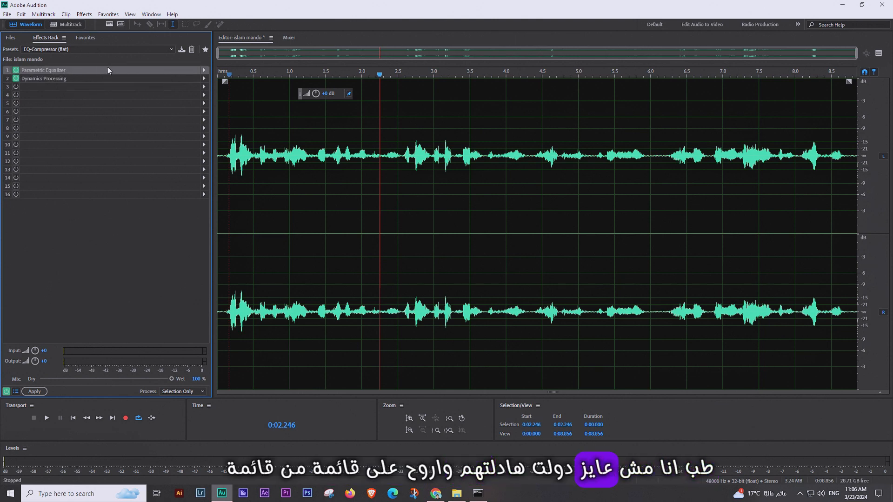
key(Delete)
click(88, 77)
key(Delete)
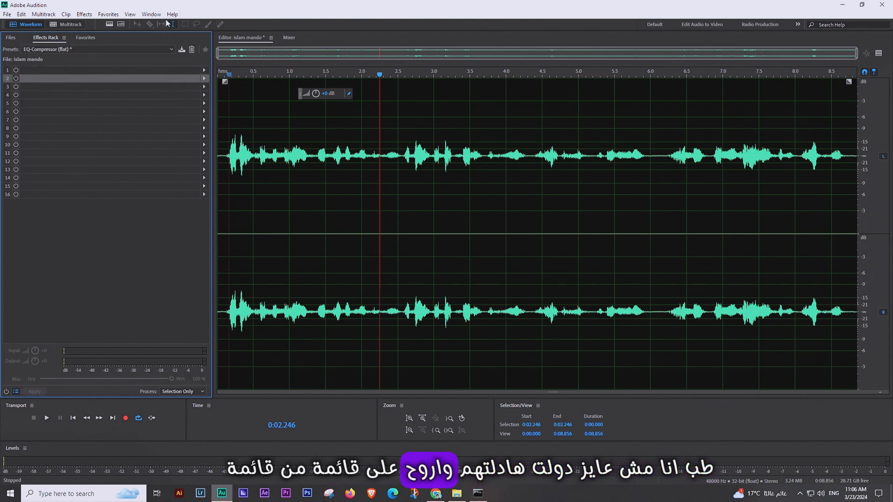
- Open the Graphic Equalizer (10 Bands) effect and preview the audio with its default settings
click(84, 14)
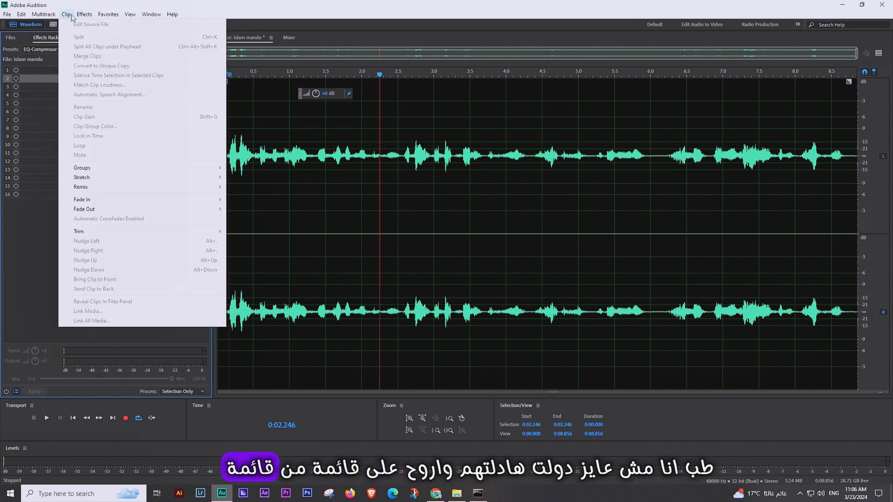
mouse_move(116, 154)
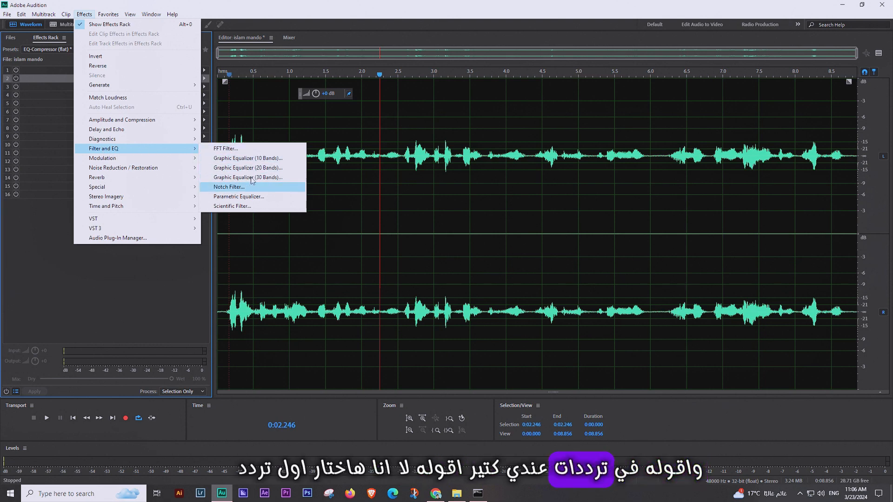
click(263, 159)
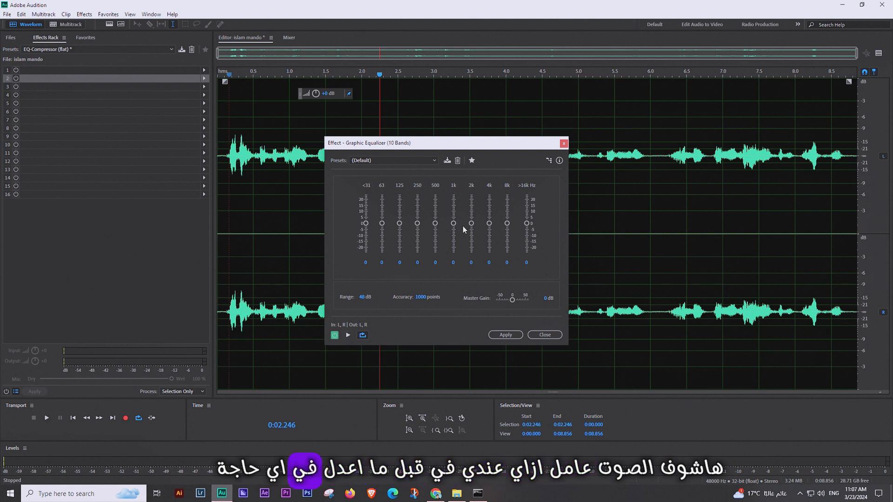
click(349, 335)
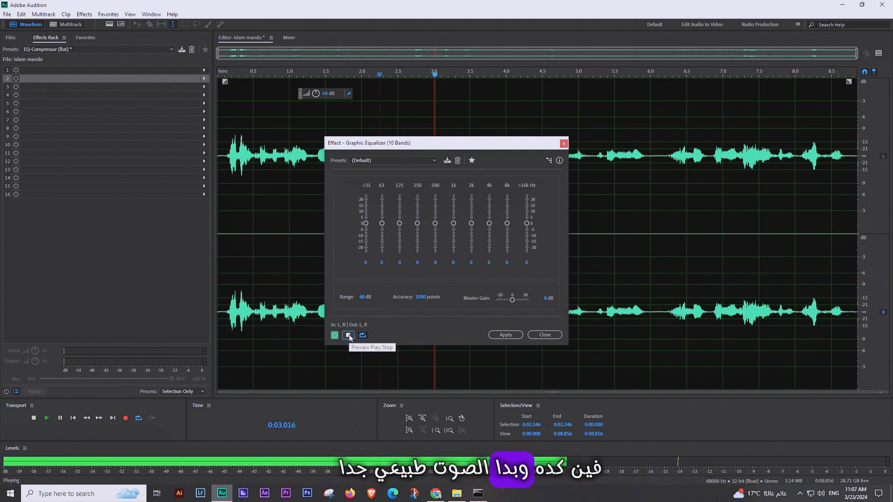
- While previewing, set the equalizer's <31 Hz band to 4.7, 63 Hz to 0.4 and 125 Hz to 24
drag(366, 224, 383, 218)
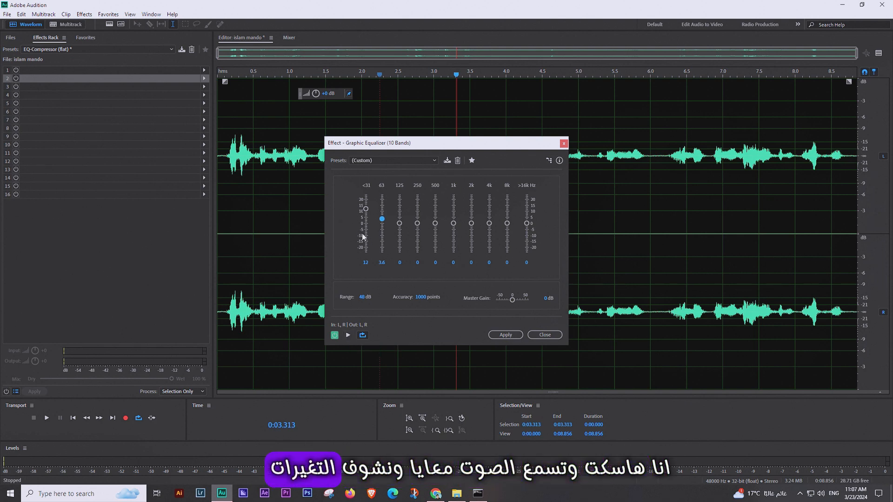
click(348, 336)
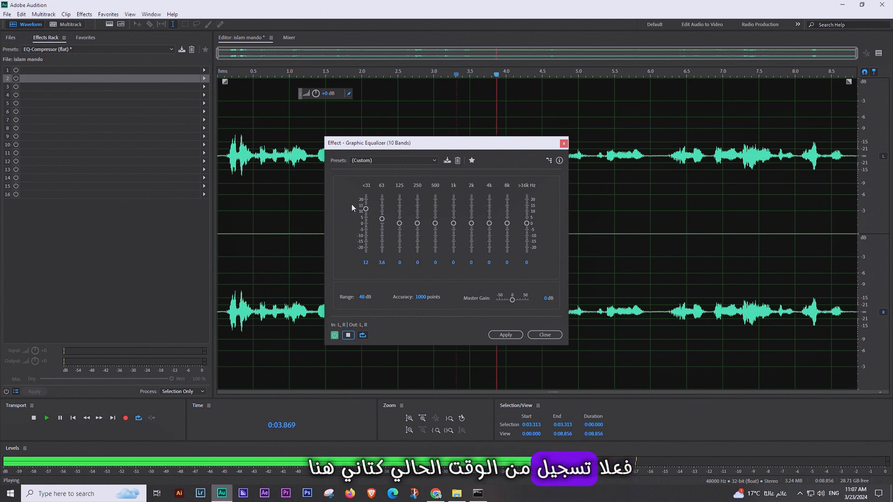
drag(366, 209, 401, 194)
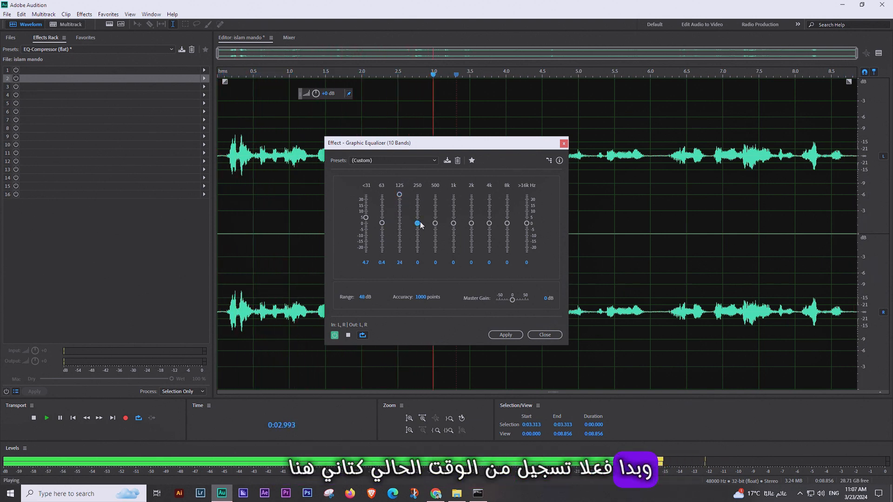
- Set the equalizer bands 250 Hz to 10.2, 500 to -5.8, 1k to -7.3, 2k to -6.5, 4k to -8.7 and 8k to 9.8
drag(418, 224, 509, 215)
click(490, 224)
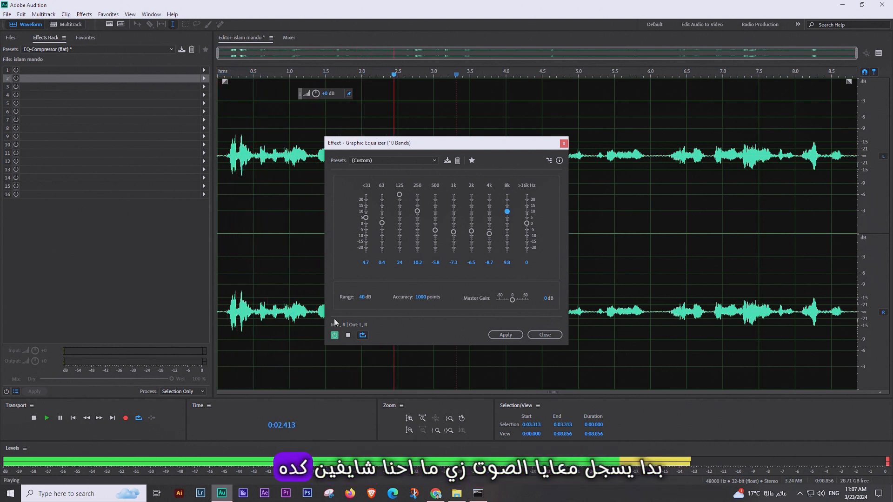
click(347, 336)
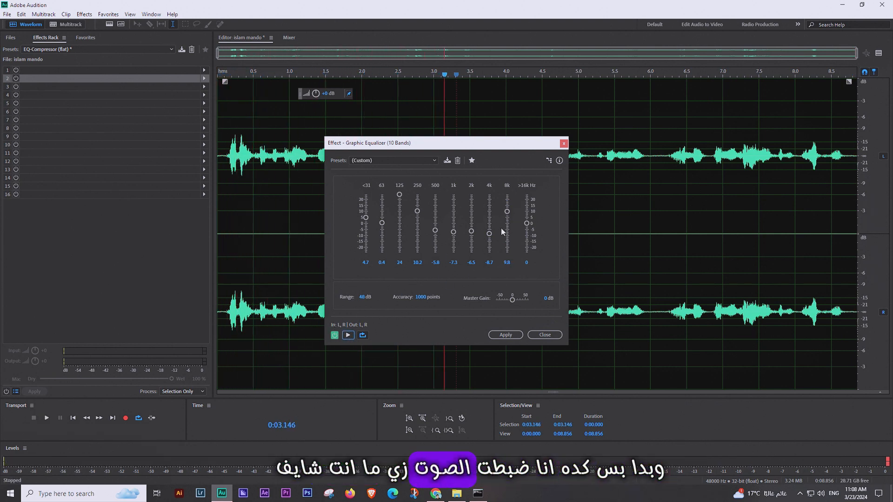
- Preview the audio with the equalizer bypassed and enabled to compare the two
click(348, 335)
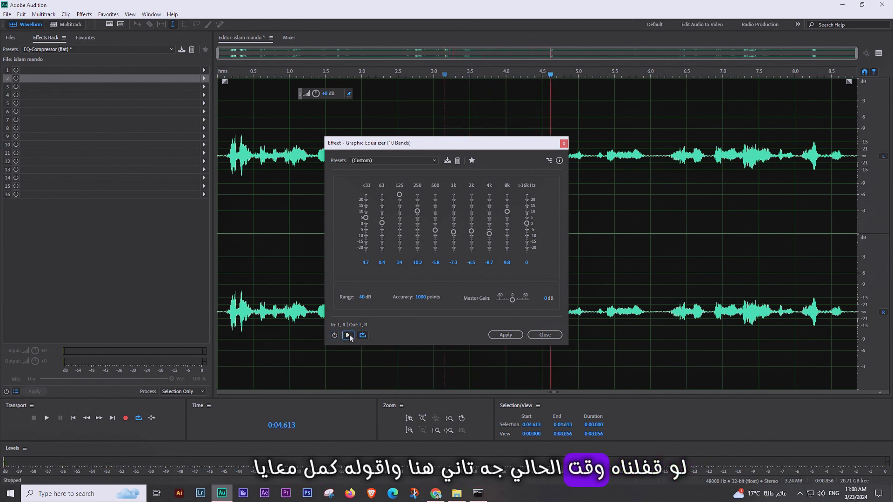
click(348, 335)
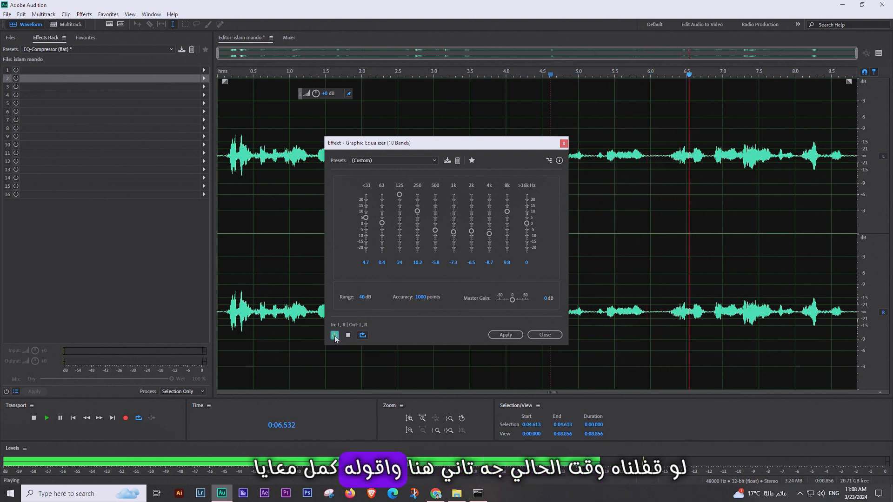
click(334, 335)
click(349, 335)
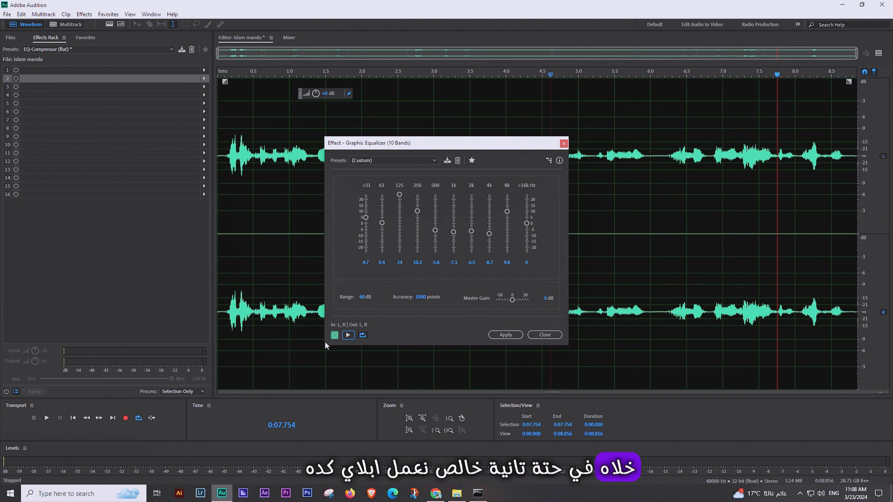
- Apply the 10-band equalizer to the recording and play the result from 0.5 s
click(510, 338)
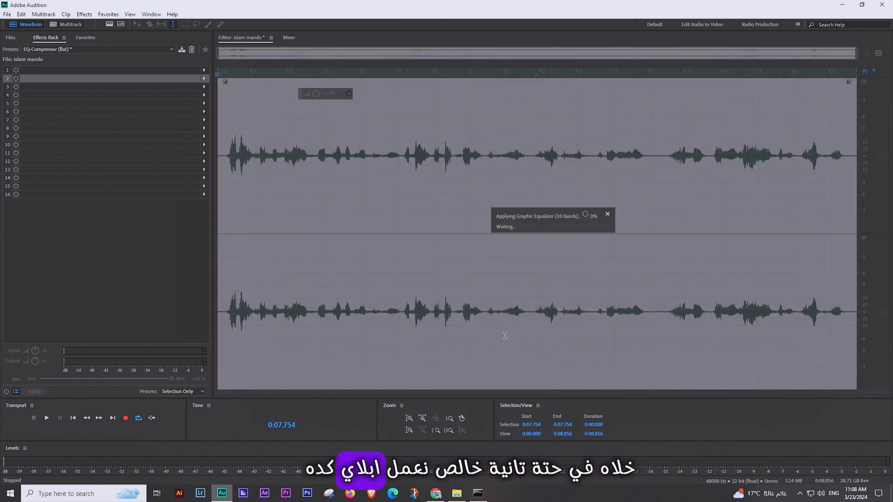
click(273, 89)
click(253, 82)
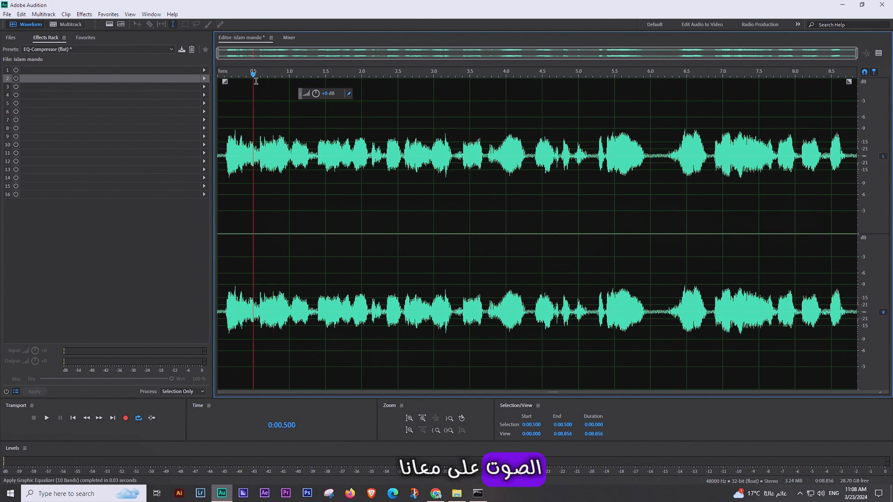
key(space)
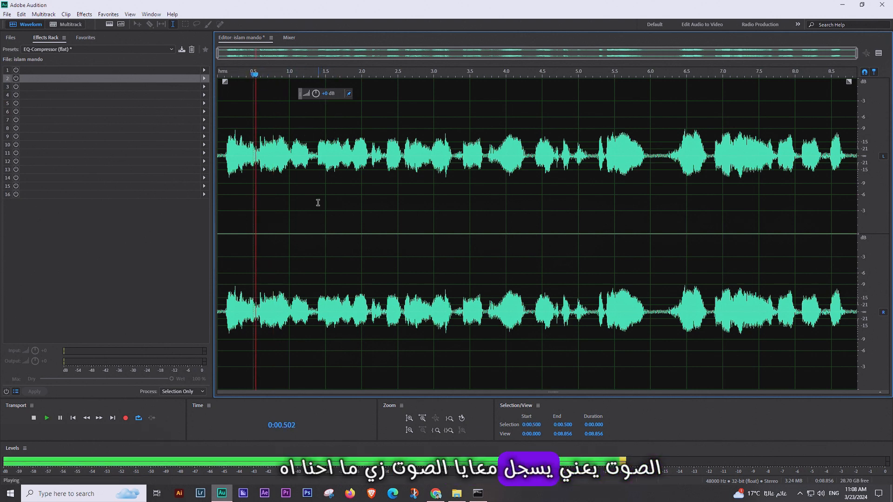
key(space)
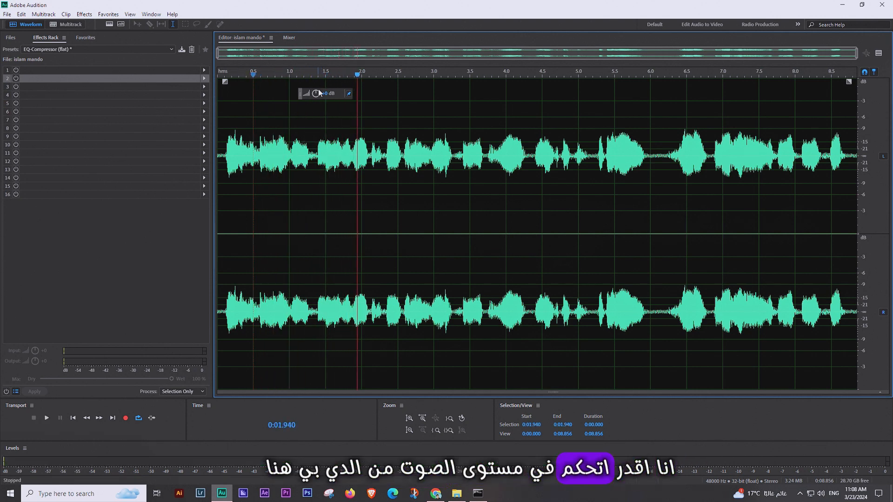
- Raise the recording's overall gain with the on-waveform volume control and play it back
drag(326, 95, 325, 95)
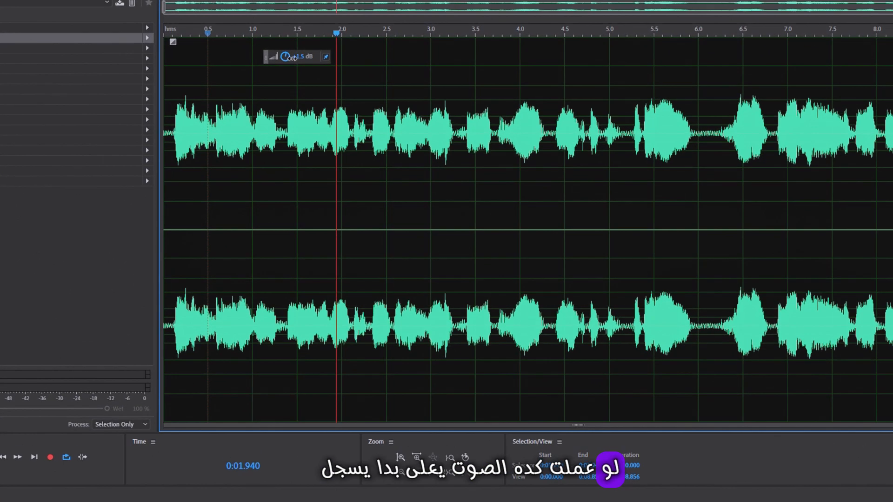
drag(297, 59, 325, 79)
key(space)
key(space)
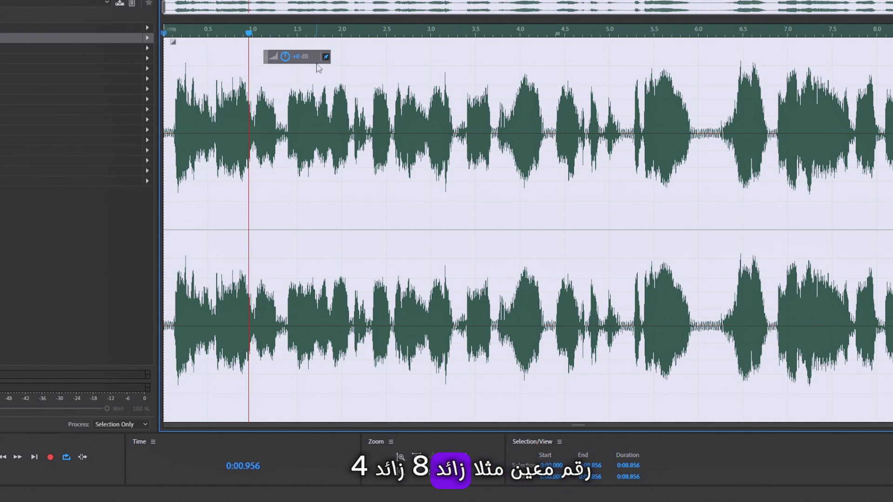
- Lower the recording's overall gain with the on-waveform volume control
click(299, 56)
click(299, 56)
click(310, 62)
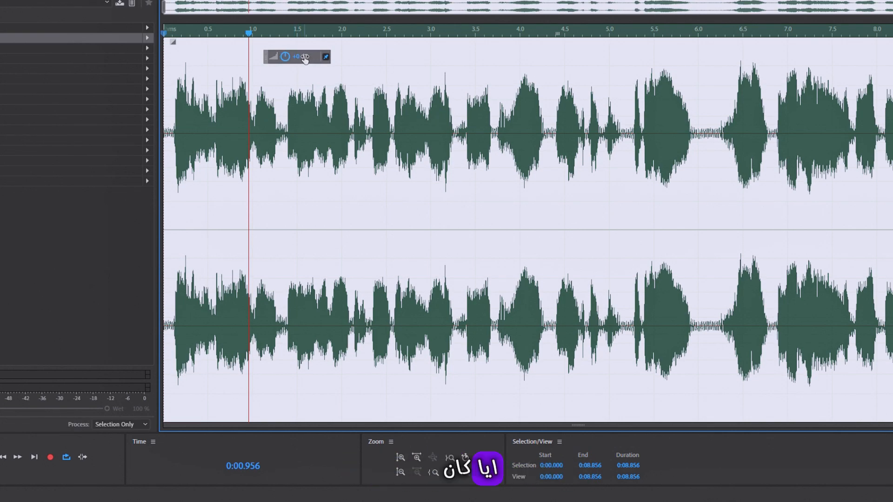
click(303, 56)
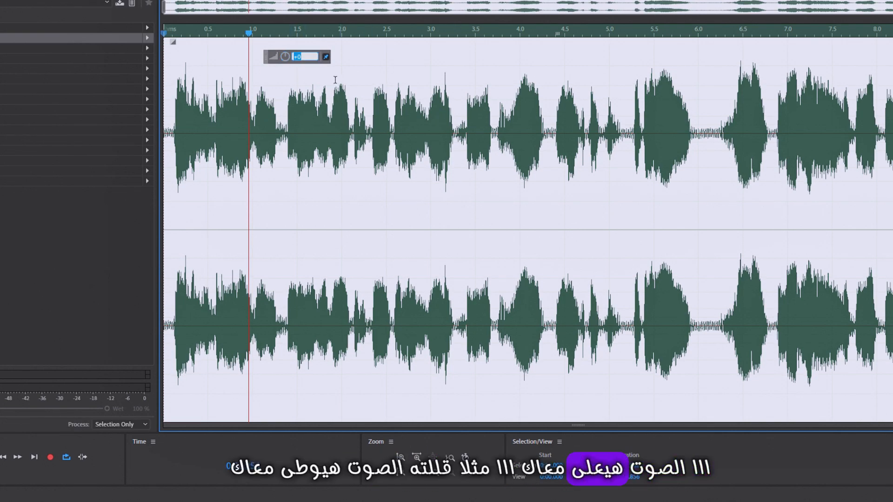
drag(285, 59, 282, 59)
click(306, 151)
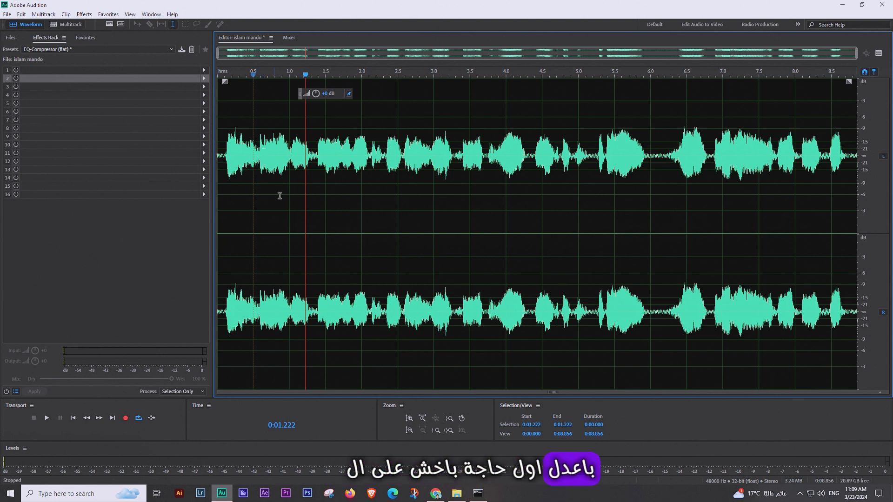
click(84, 14)
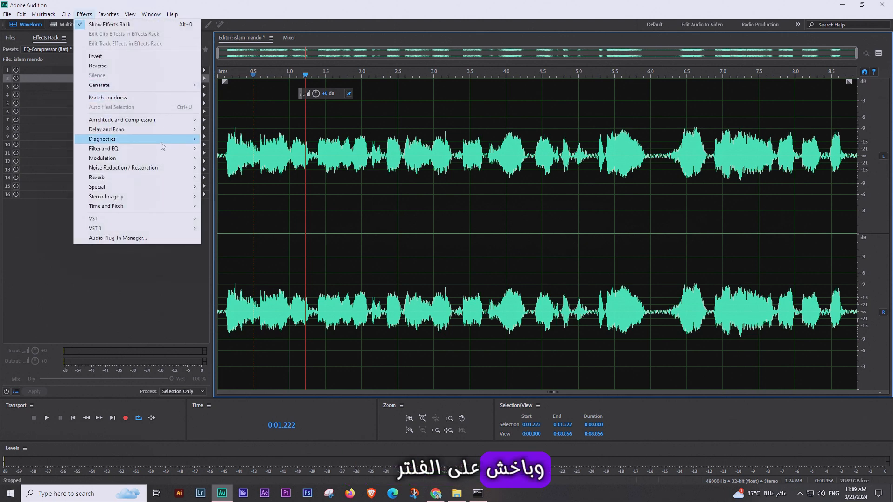
mouse_move(120, 150)
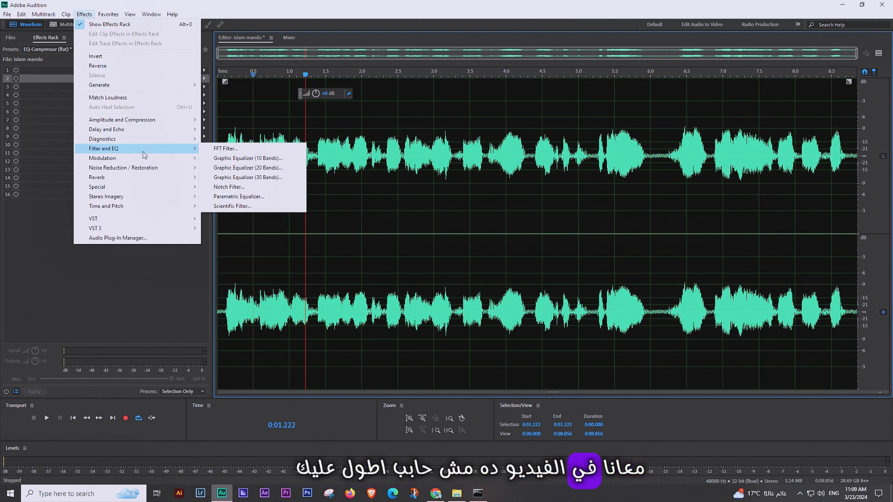
click(167, 295)
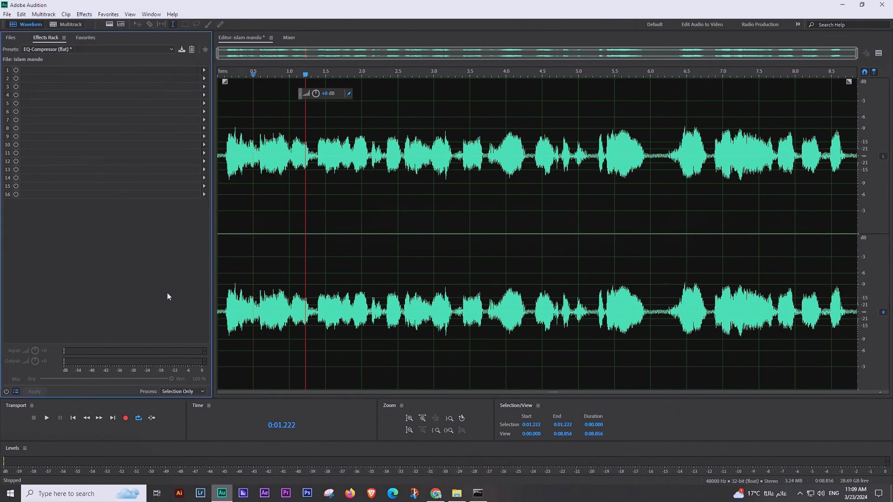